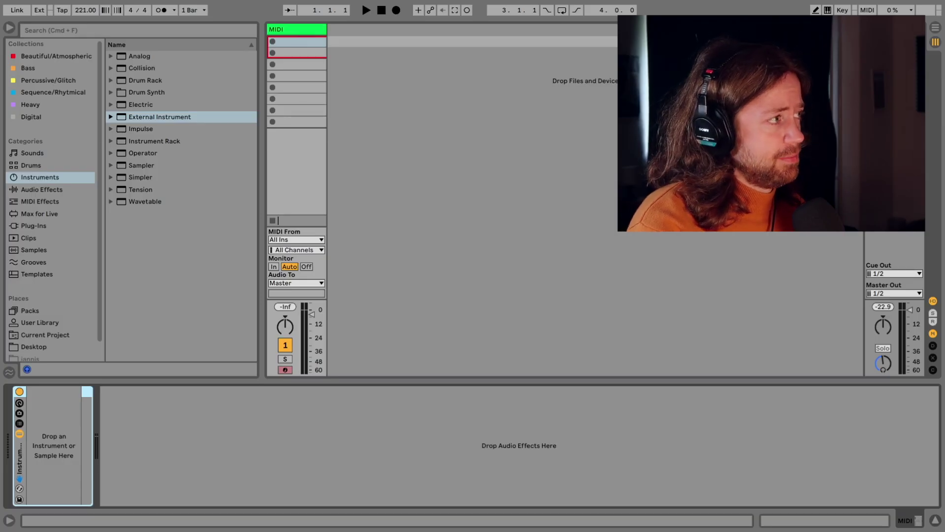
Load an External Instrument onto the MIDI track and send its MIDI to AudioFuse
click(291, 30)
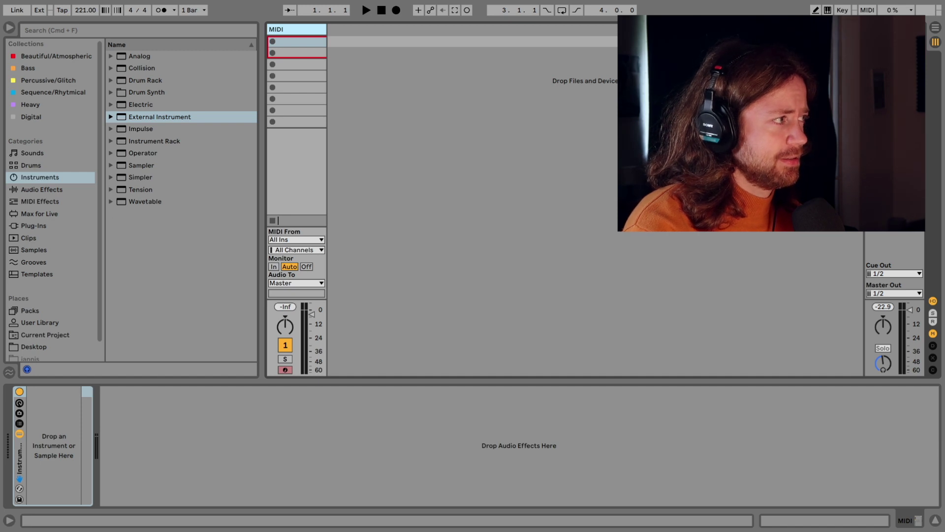
double_click(142, 119)
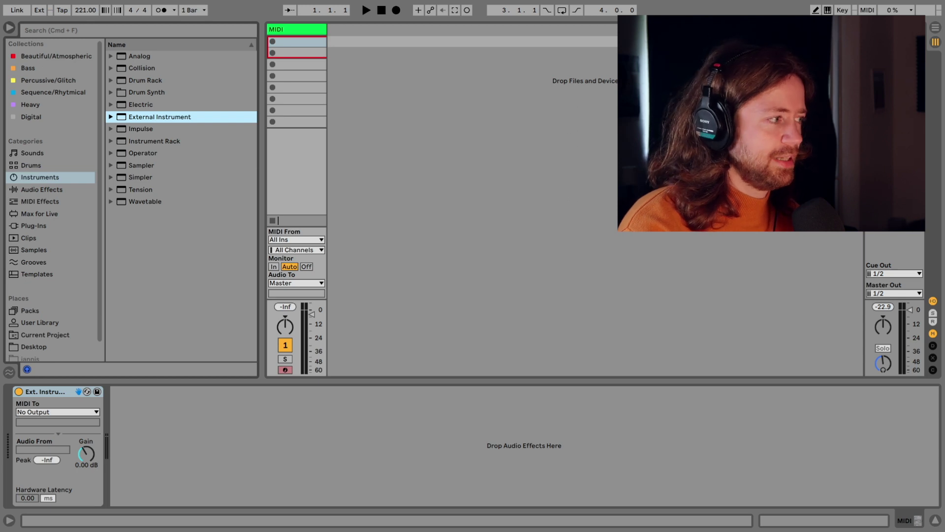
click(57, 411)
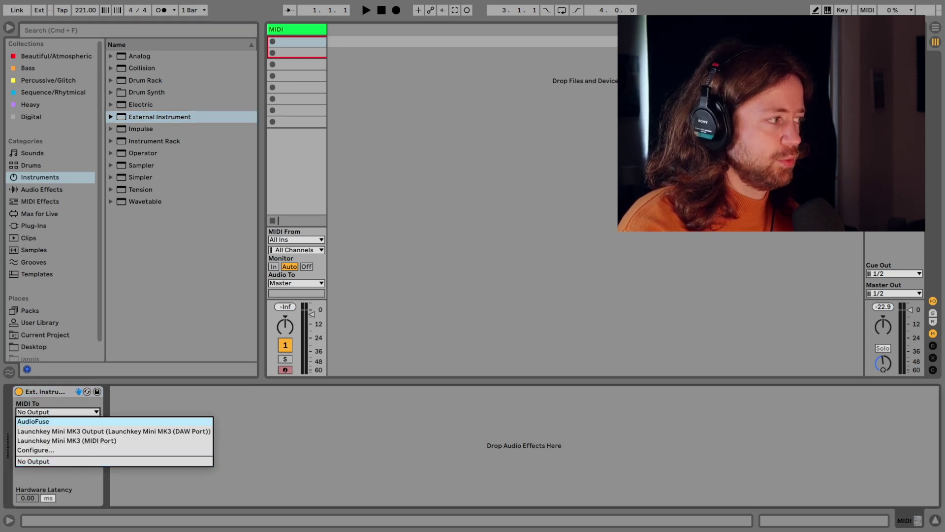
click(43, 422)
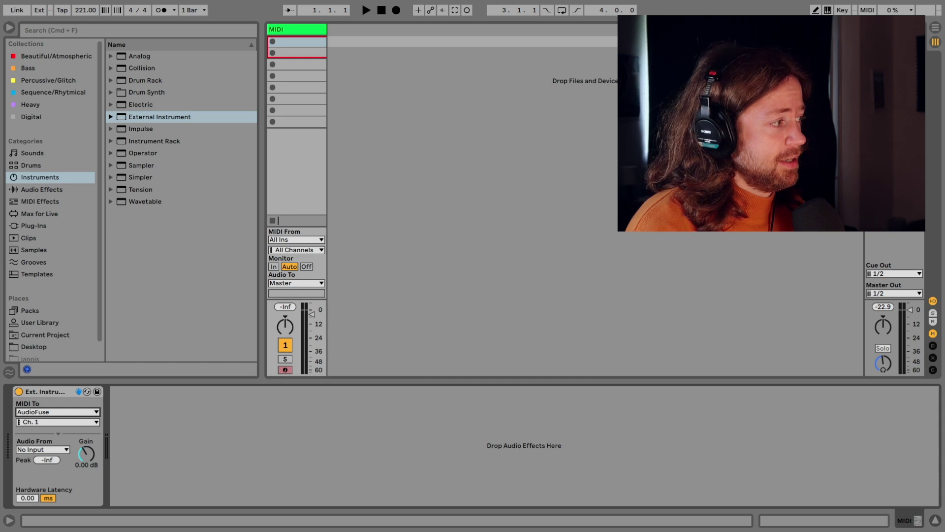
Set the External Instrument's audio input to 3/4 and its MIDI channel to Ch. 2
click(96, 422)
click(50, 425)
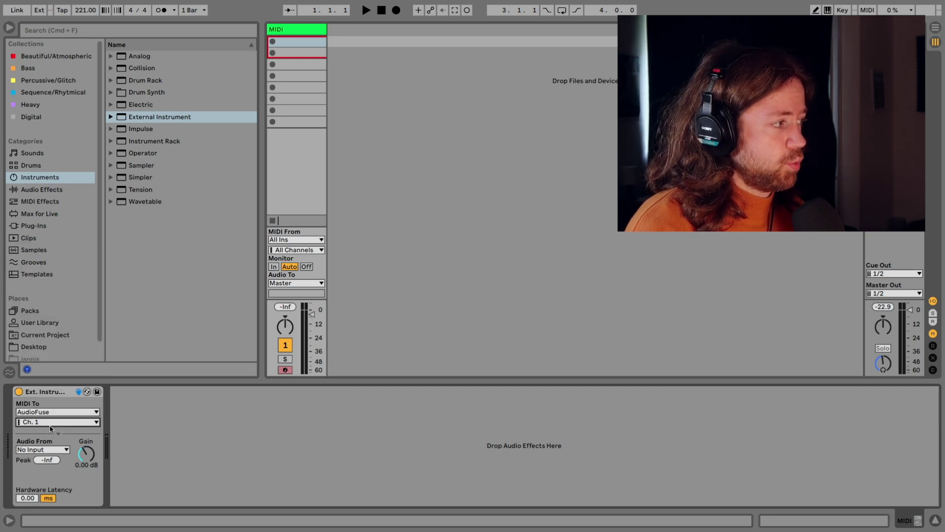
click(49, 449)
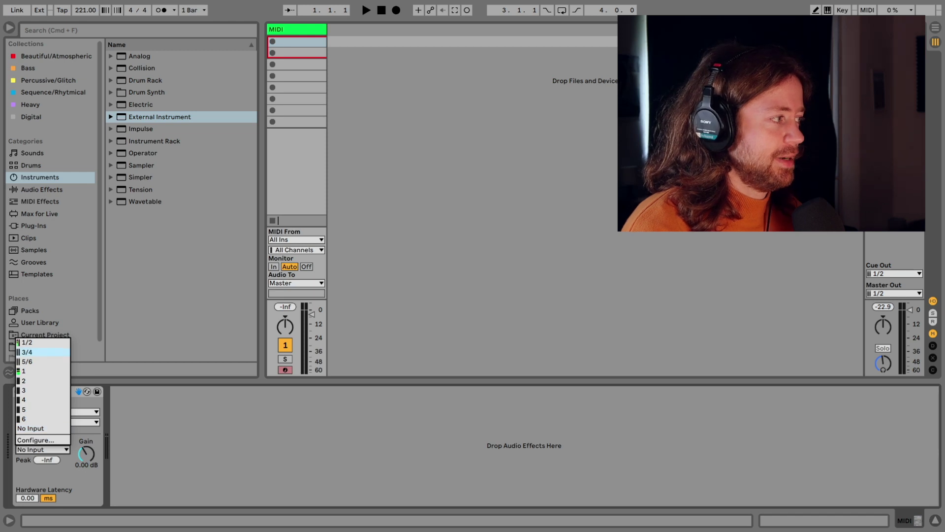
click(31, 352)
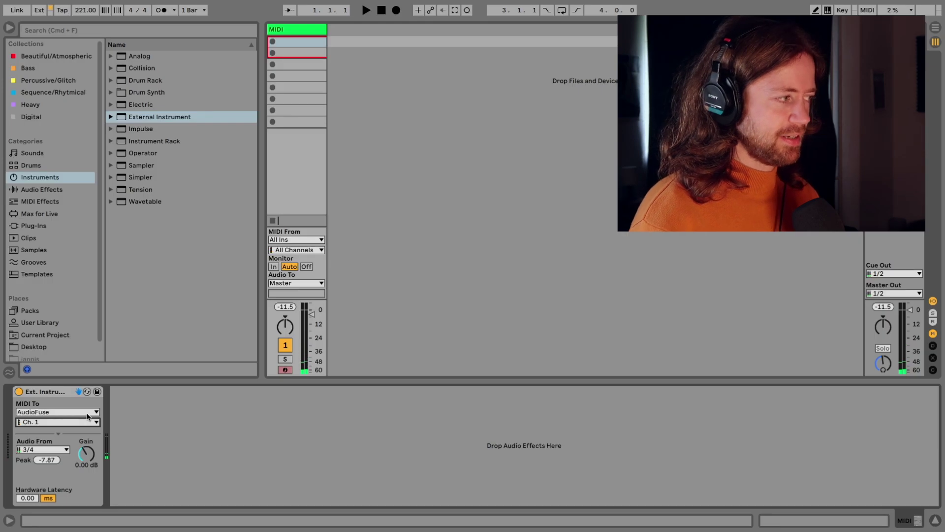
click(88, 421)
click(30, 259)
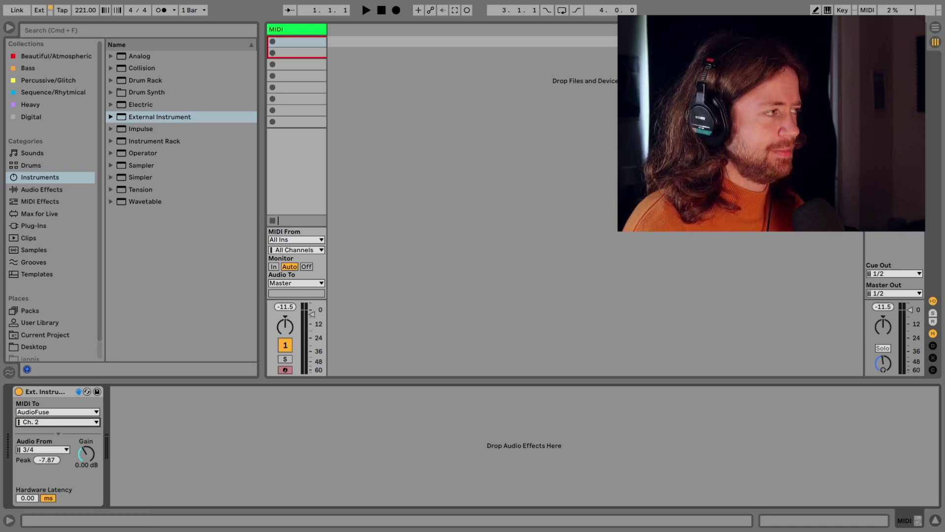
Examine the available buffer sizes in the audio preferences, leaving the setting as it is
click(54, 5)
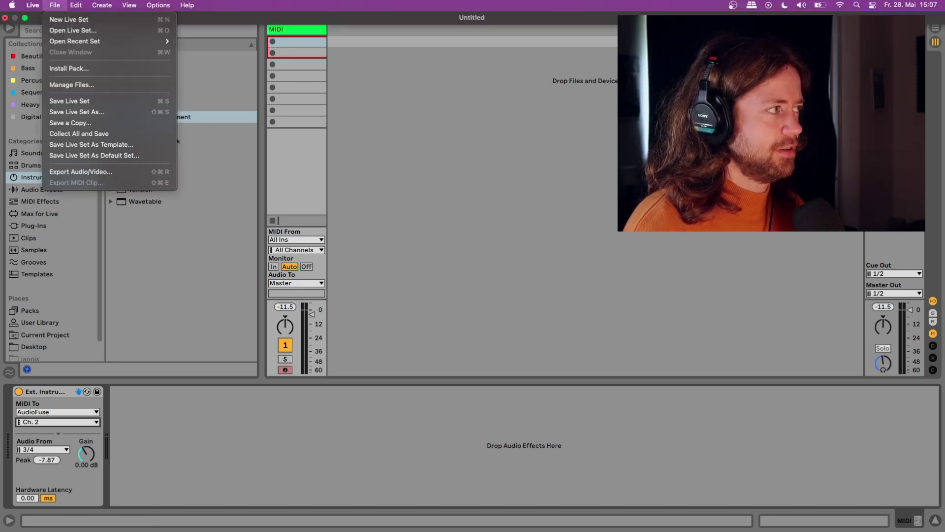
mouse_move(32, 5)
click(59, 34)
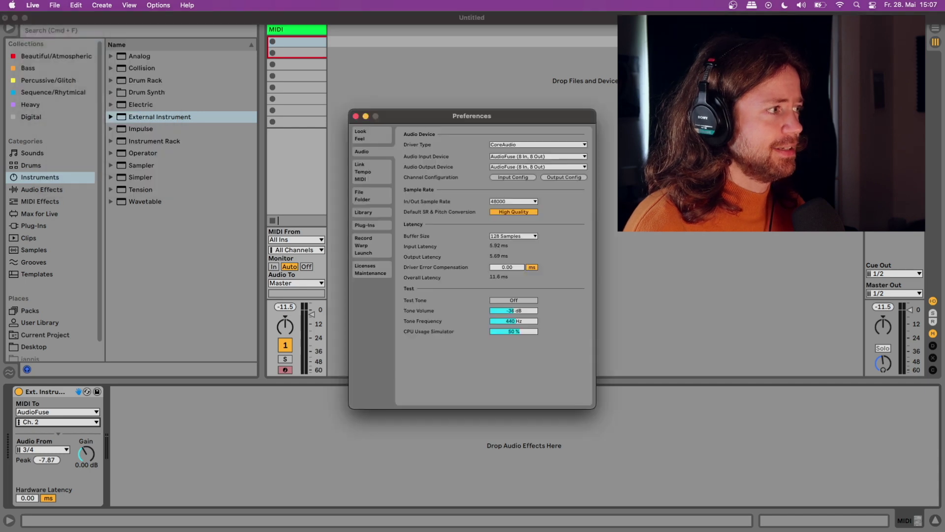
click(513, 236)
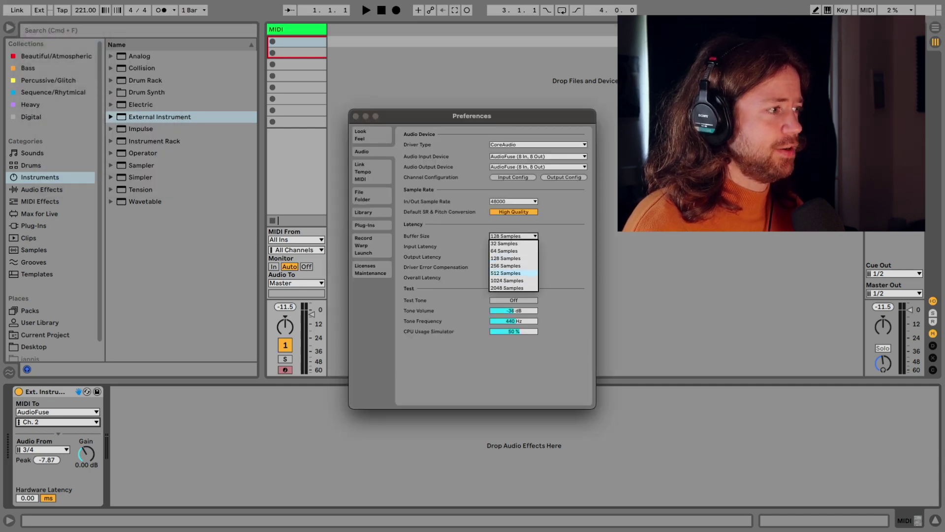
click(556, 219)
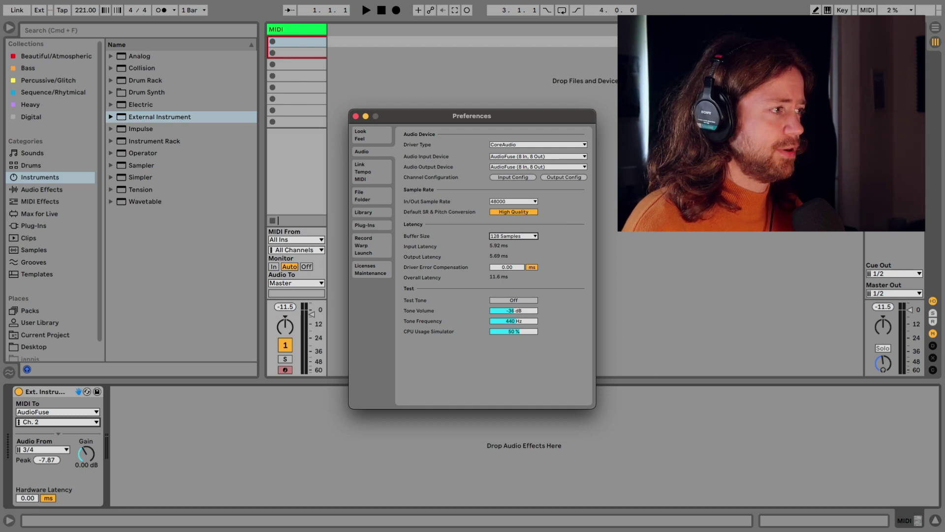
key(Escape)
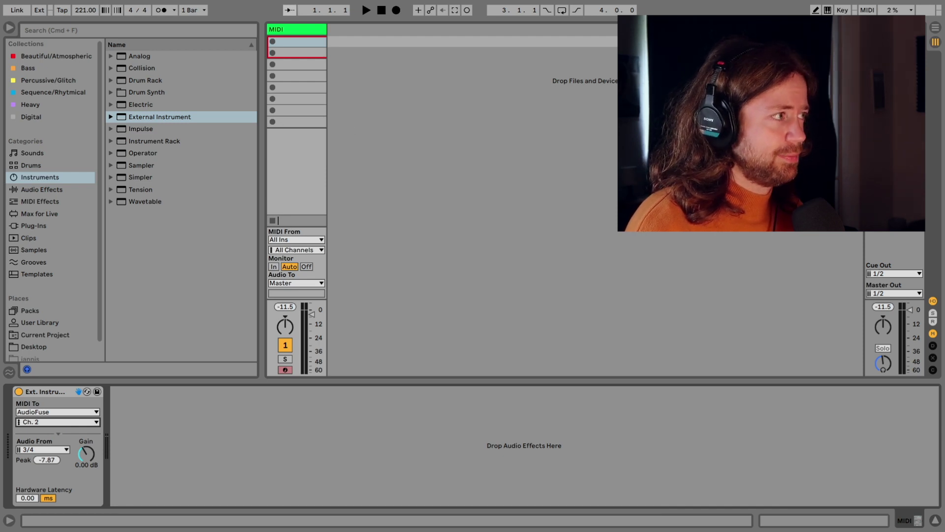
Insert an audio track beside the MIDI track and set its audio source to No Input
click(283, 30)
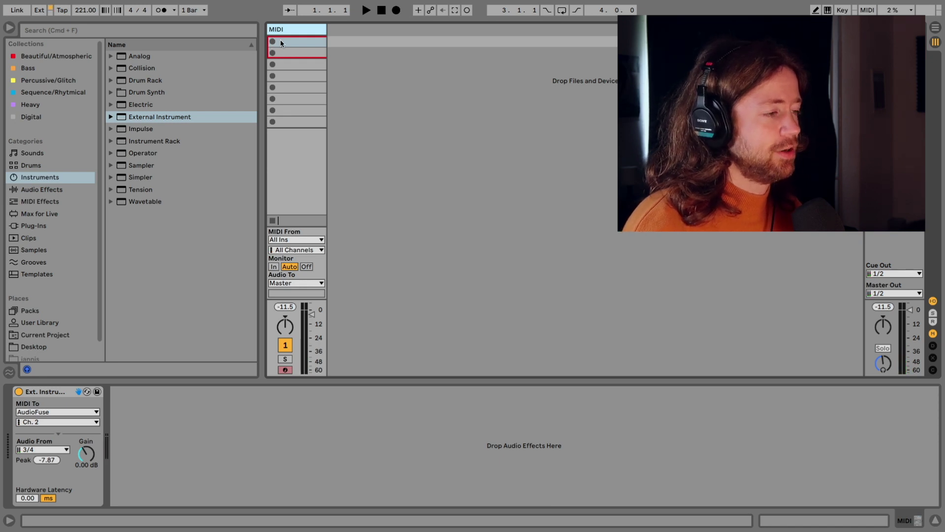
right_click(363, 43)
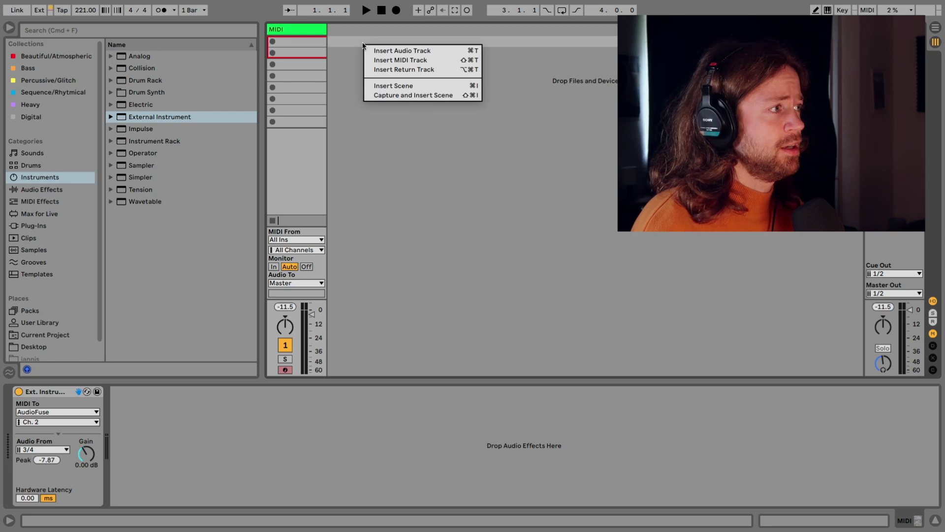
click(394, 51)
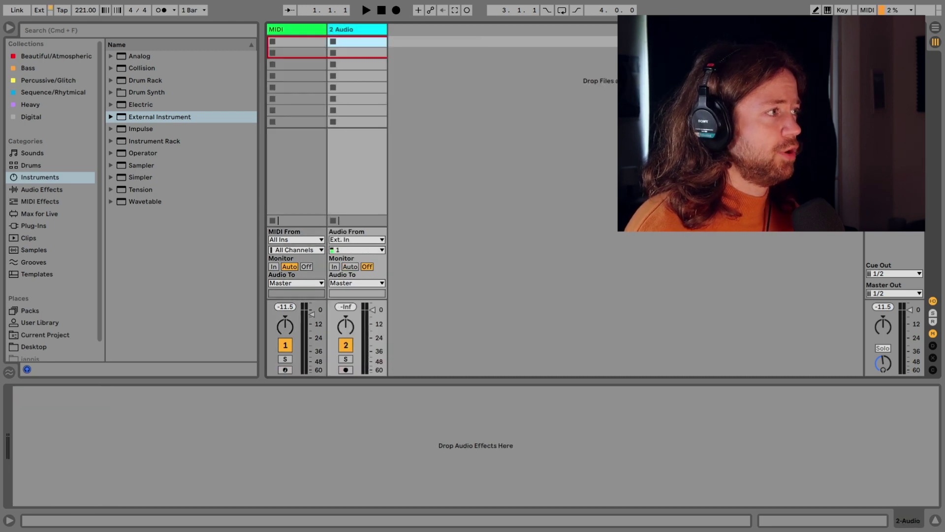
click(355, 29)
click(357, 239)
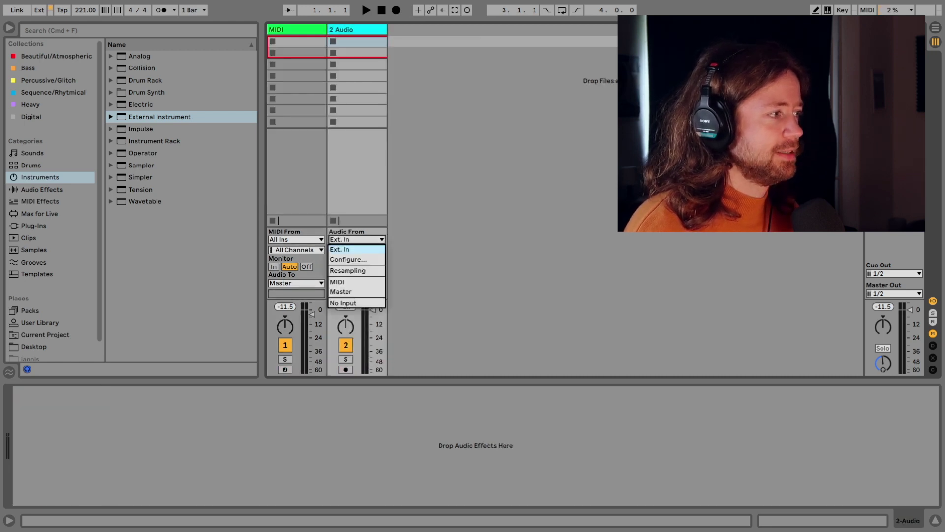
click(343, 303)
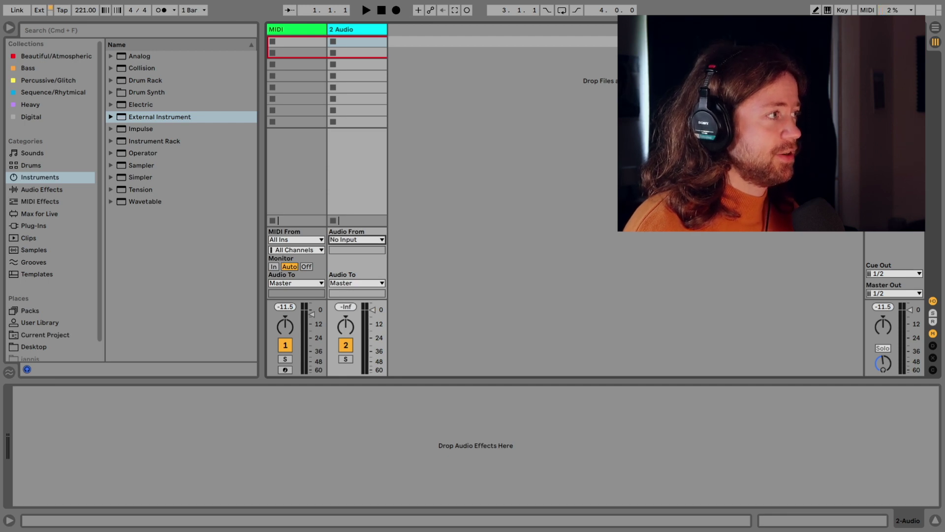
Route the MIDI track's audio output to the 2-Audio track
click(296, 30)
click(296, 283)
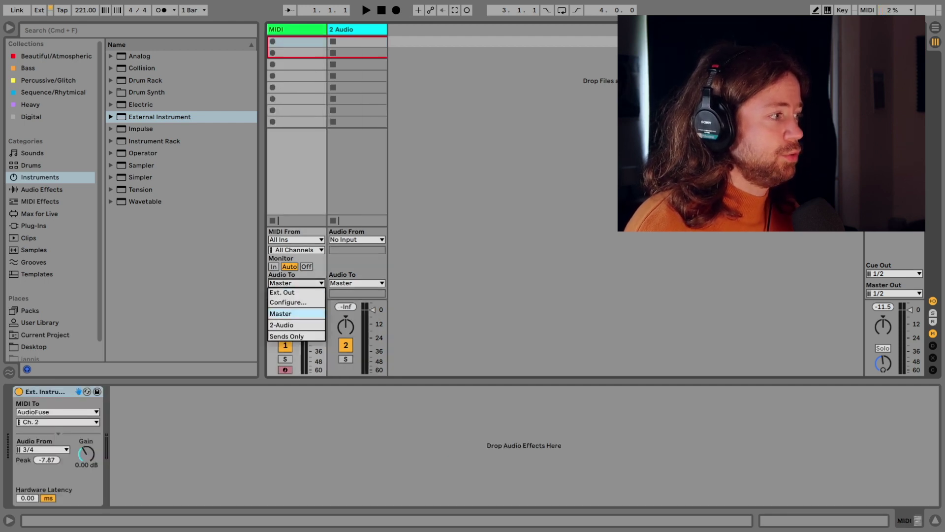
click(290, 326)
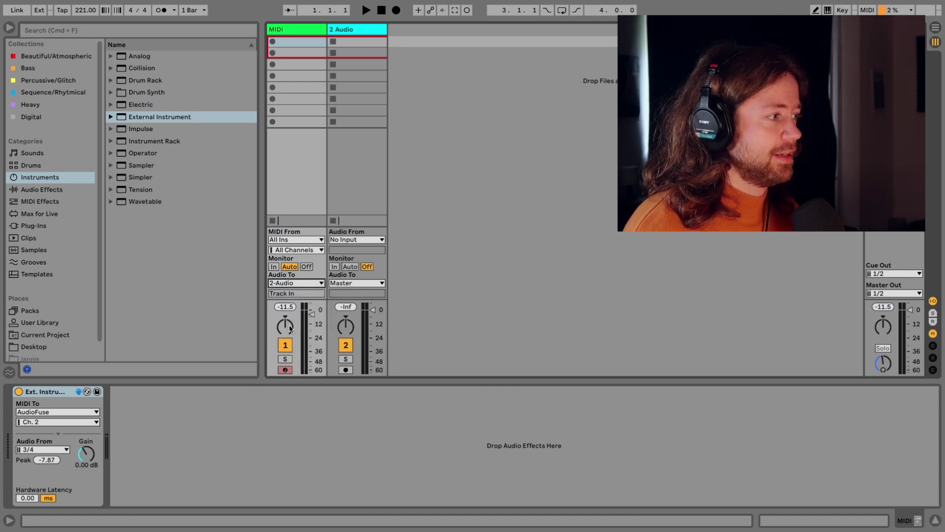
Arm the 2 Audio track with monitoring on Auto and select the MIDI track to play the external instrument through it
click(345, 369)
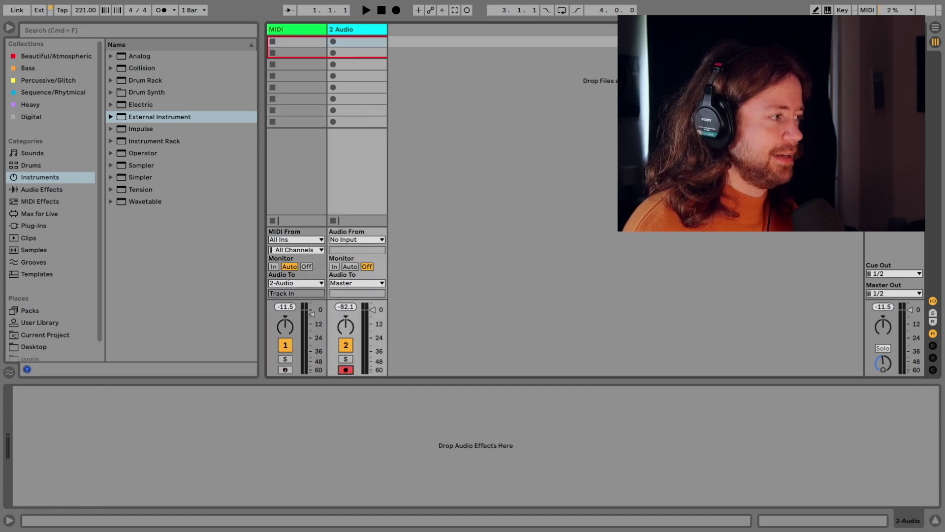
click(350, 266)
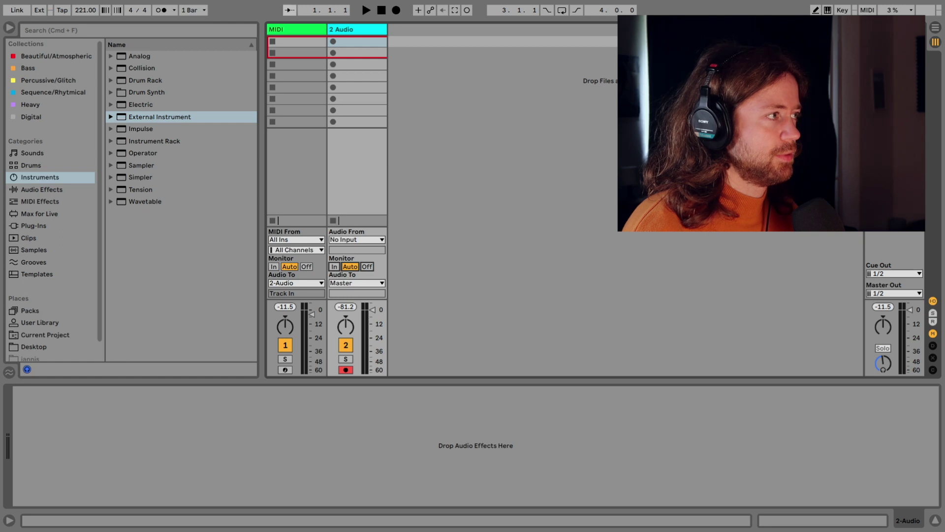
click(286, 30)
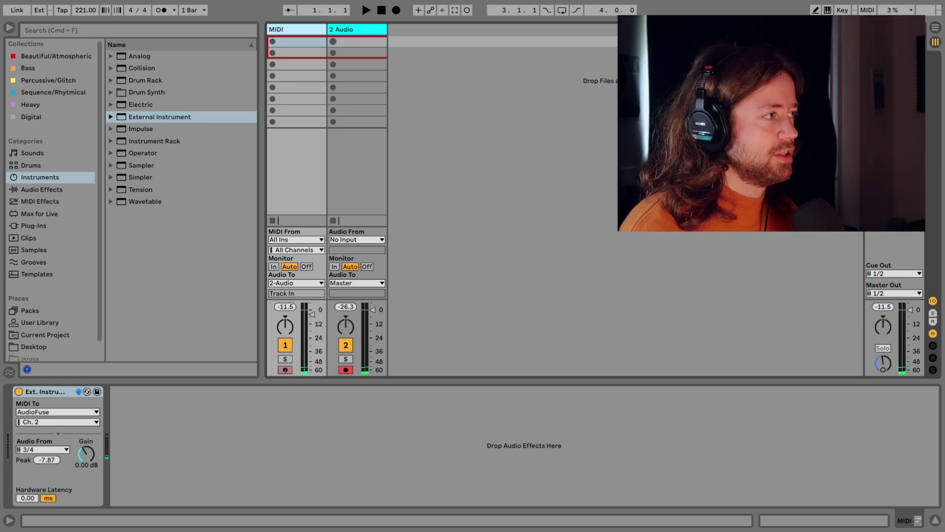
Record the external instrument into the first clip slot of the 2 Audio track, stop, and open the clip
click(333, 42)
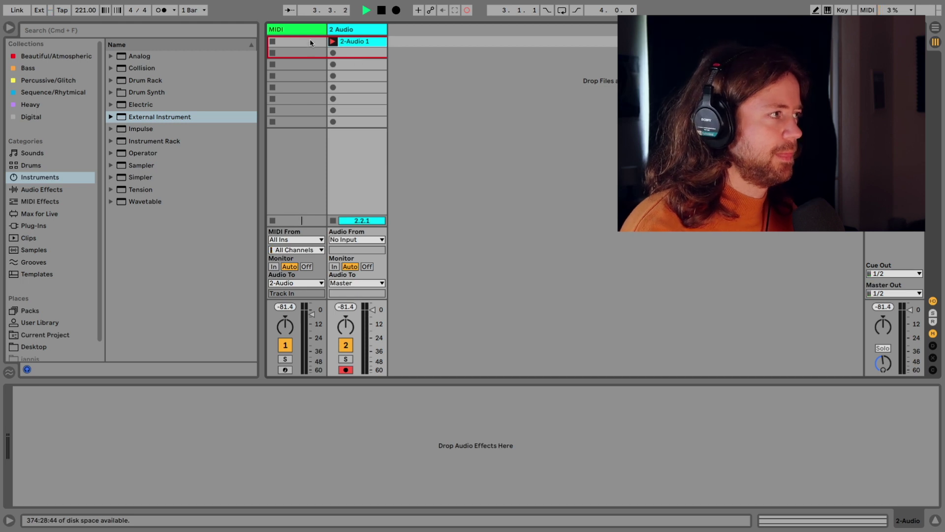
click(302, 26)
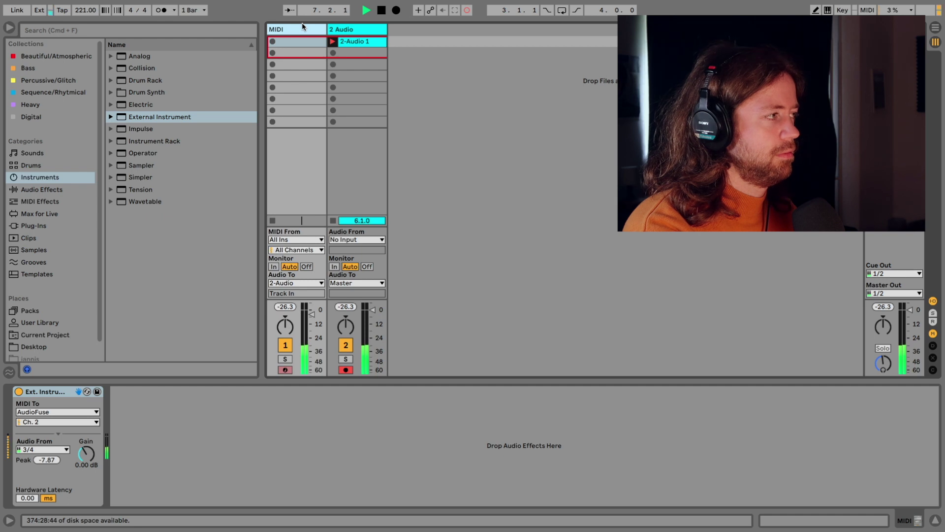
click(333, 42)
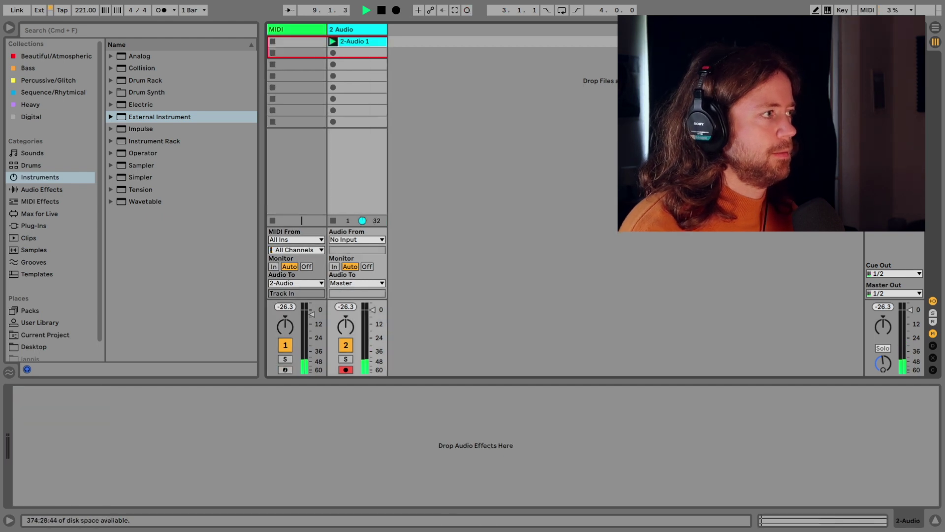
click(356, 41)
key(space)
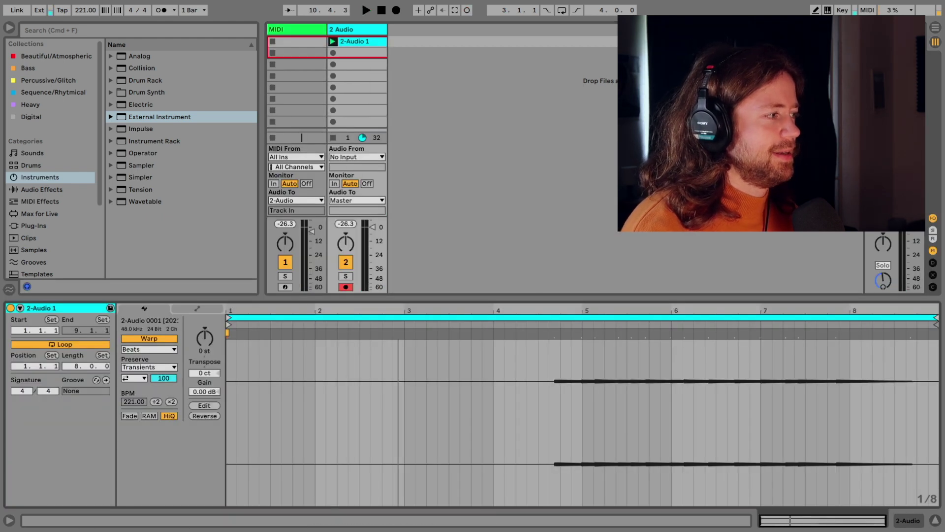
Play back the recorded clip looped over its last four bars, from 5.1.1 to 9.1.1, and delete the clip
drag(228, 318, 585, 317)
key(space)
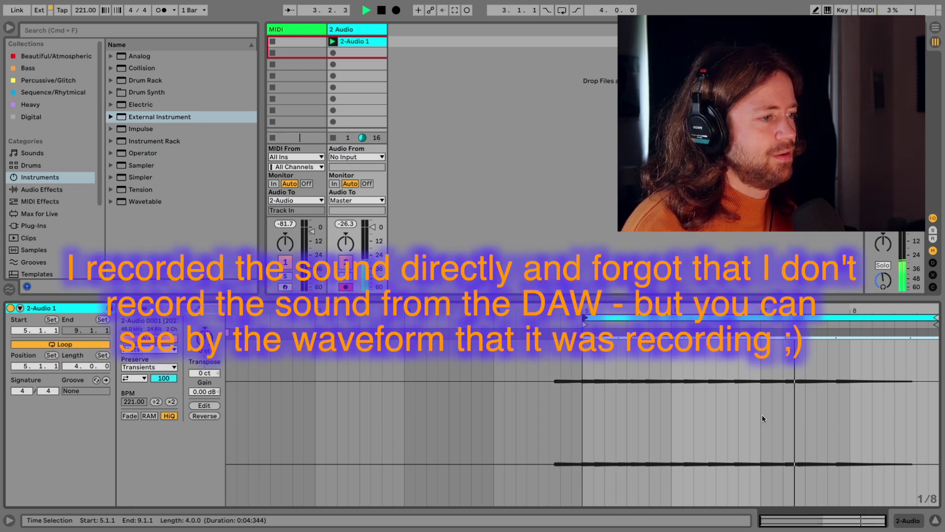
key(space)
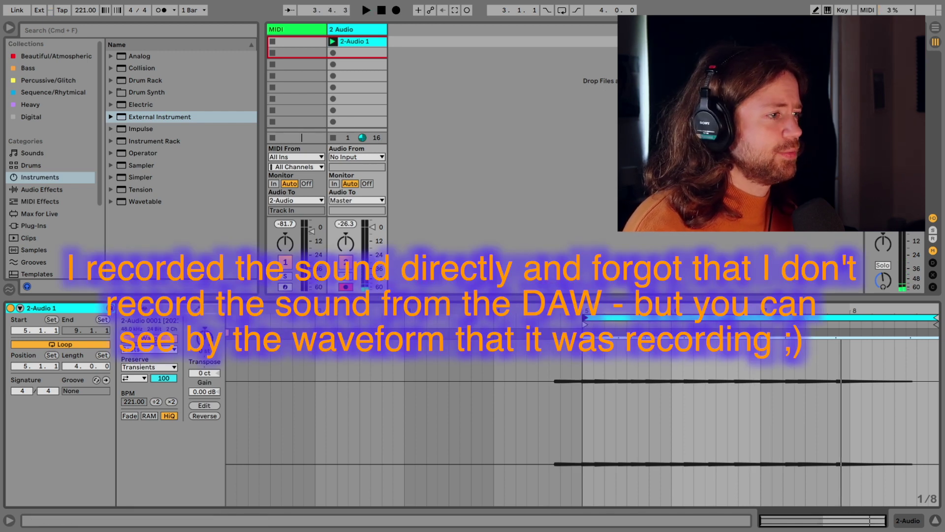
drag(581, 297, 580, 508)
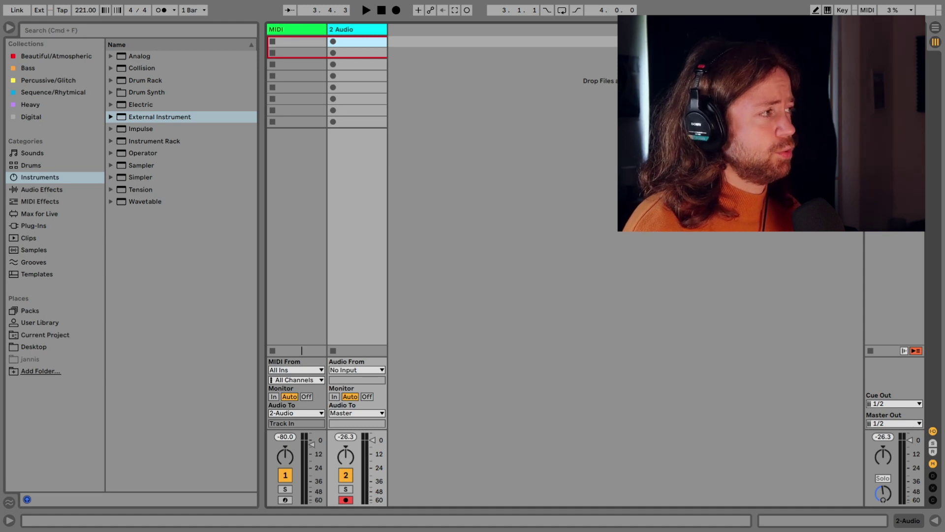
Add an Arpeggiator before the External Instrument on the MIDI track and set its gate to 70 %
double_click(293, 30)
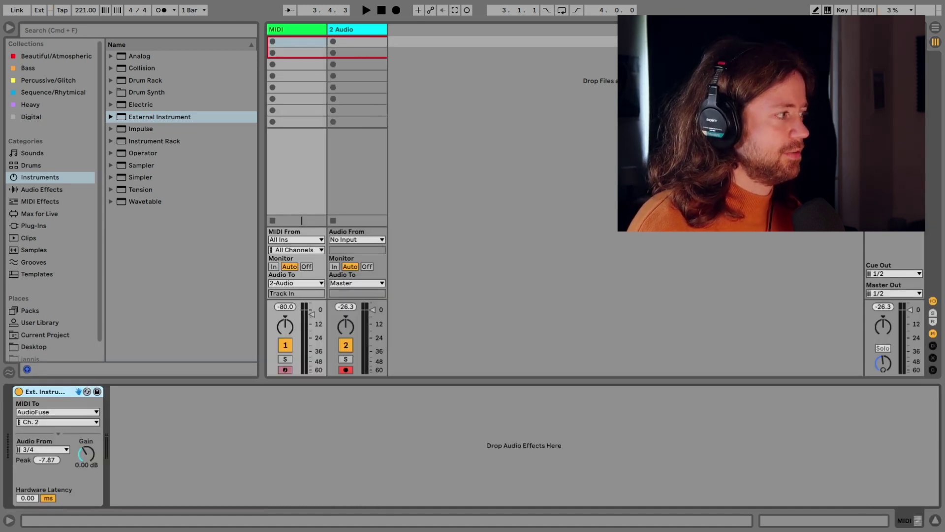
click(40, 202)
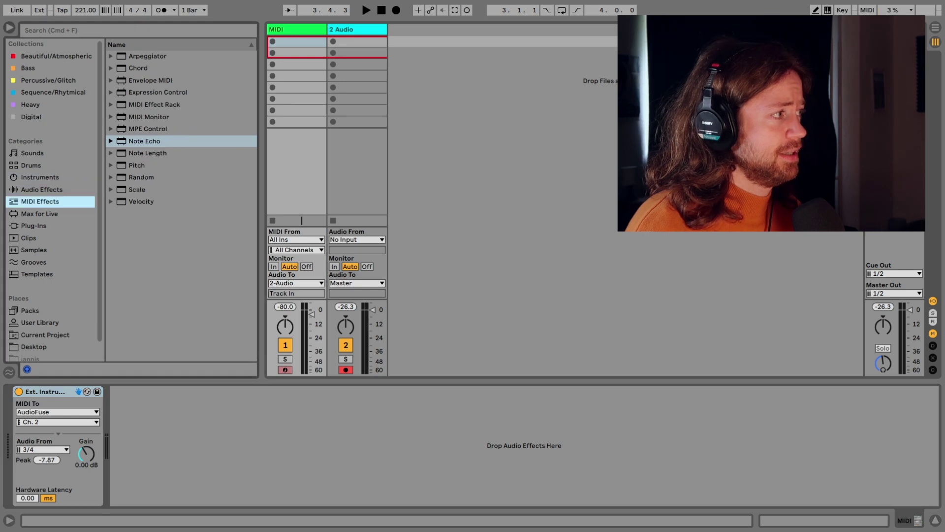
double_click(148, 56)
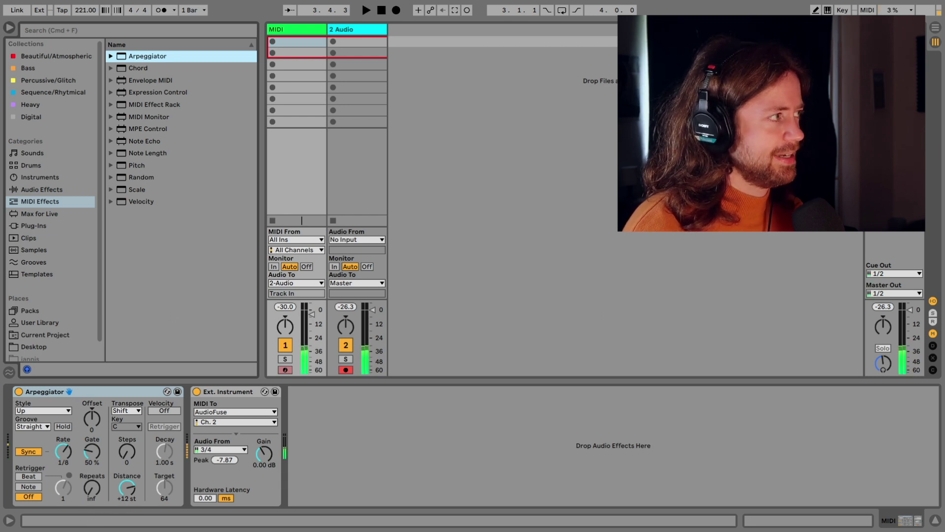
drag(63, 452, 92, 446)
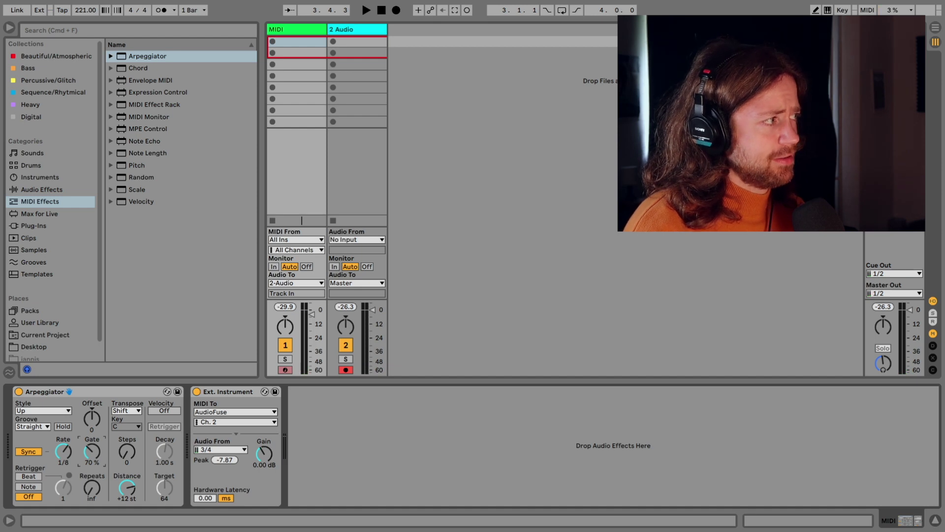
Add an LFO modulator after the External Instrument, map it to the Arpeggiator's gate, and limit the mapping range to 49–59 %
click(41, 190)
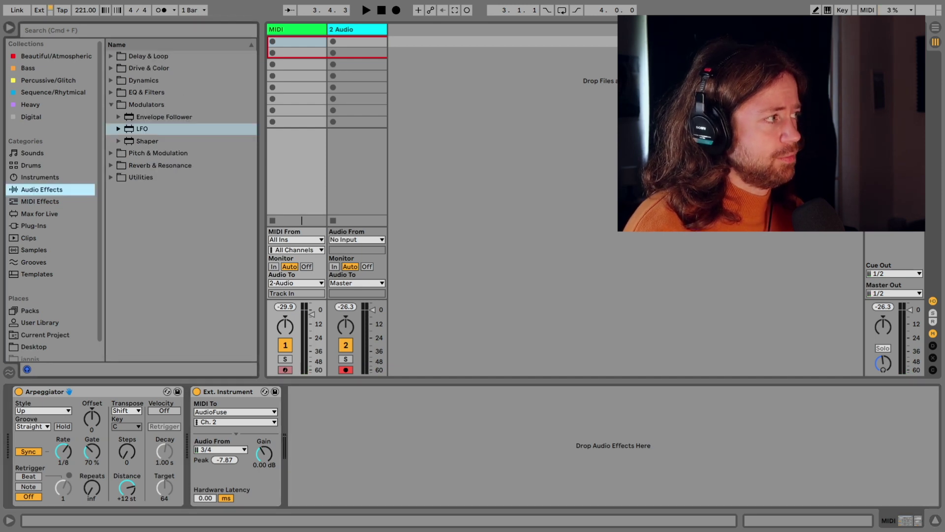
double_click(143, 129)
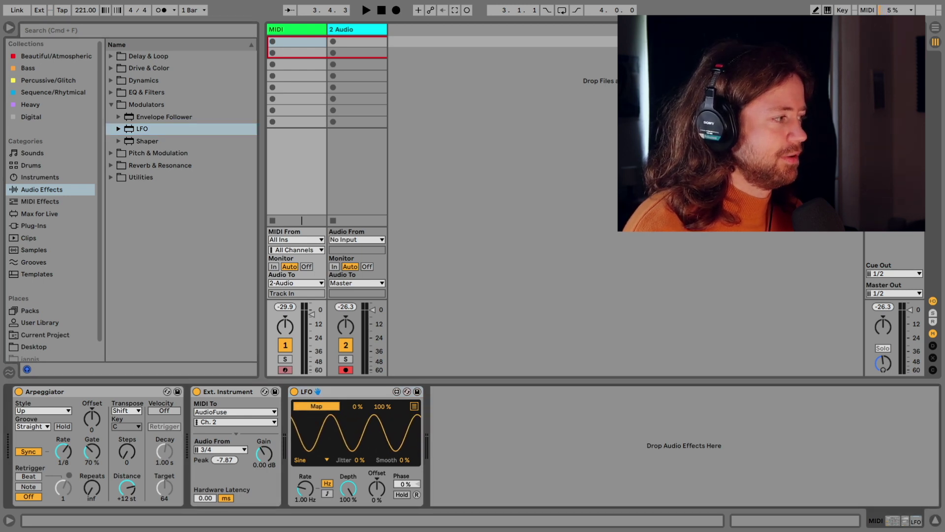
click(91, 451)
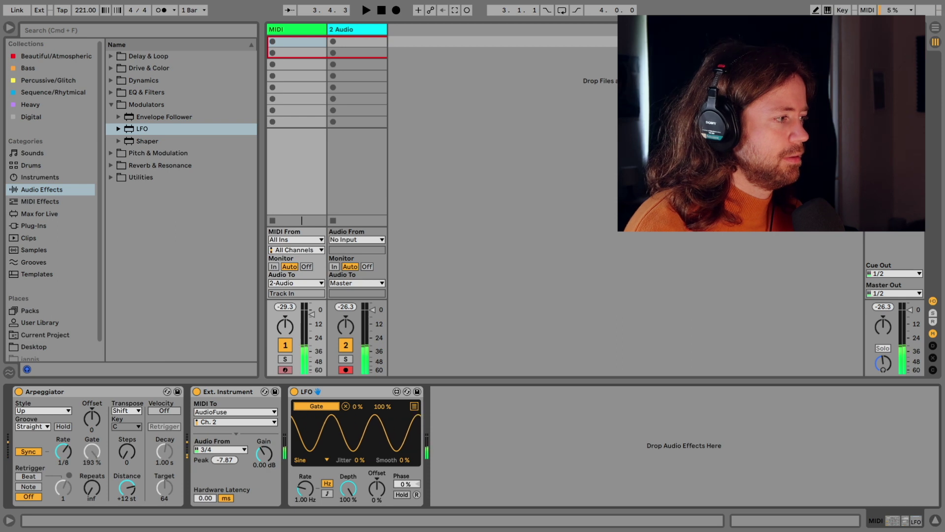
drag(357, 407, 382, 427)
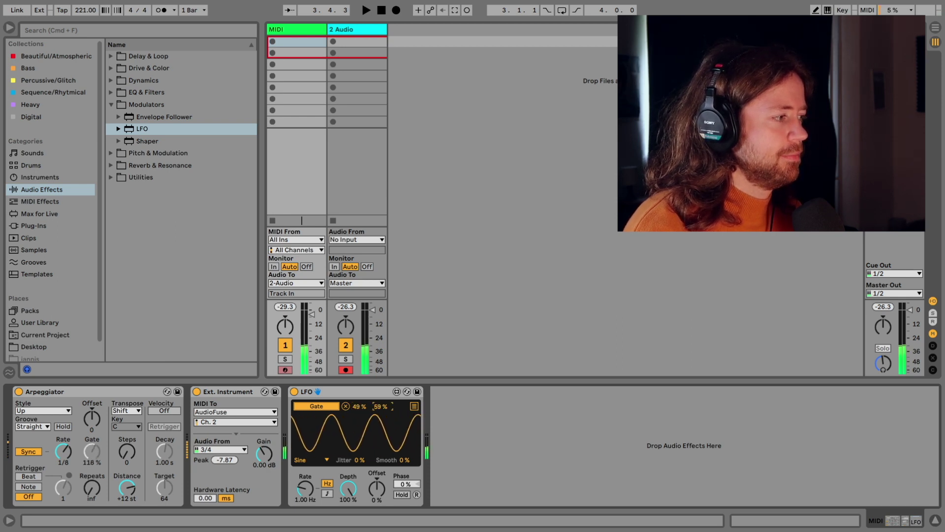
Switch the LFO waveform to Random and set its rate to a tempo-synced 1/4
click(315, 461)
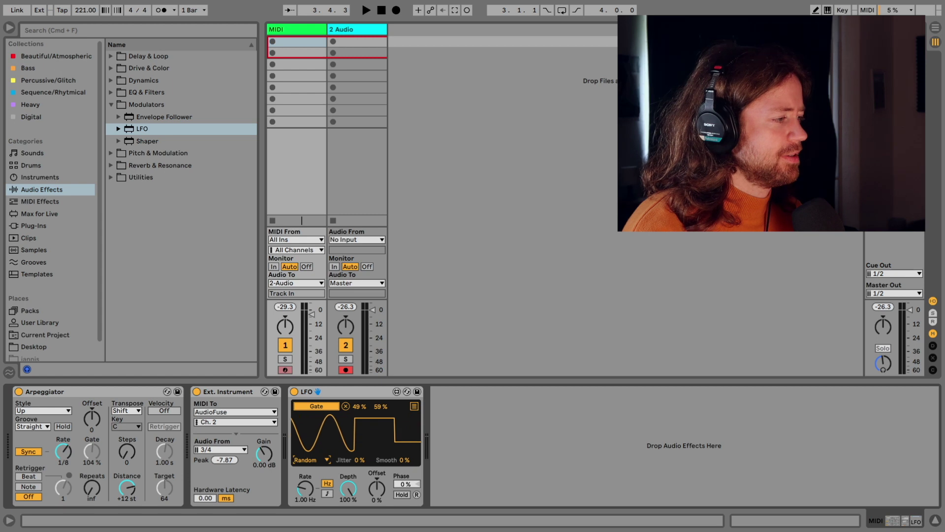
click(327, 494)
drag(305, 489, 306, 480)
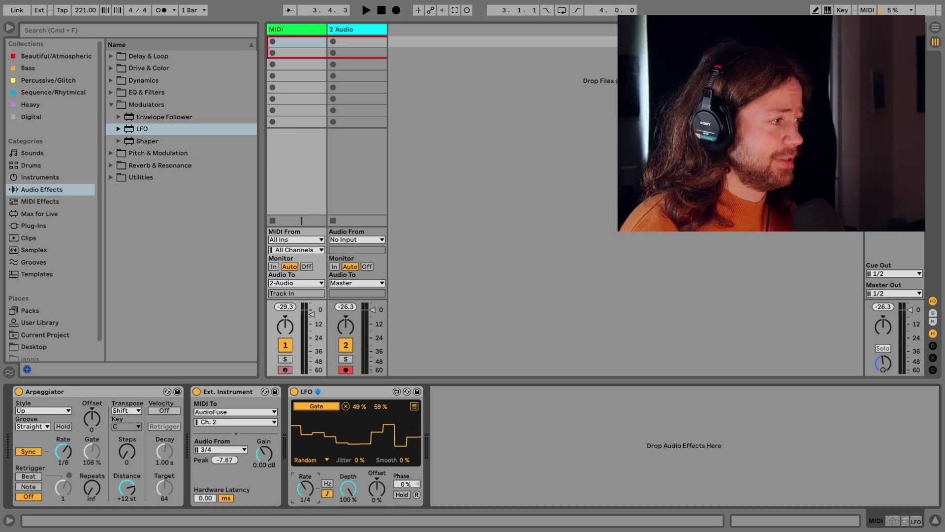
Widen the LFO's gate mapping range to a minimum of 27 % and a maximum of 75 %
drag(360, 406, 381, 403)
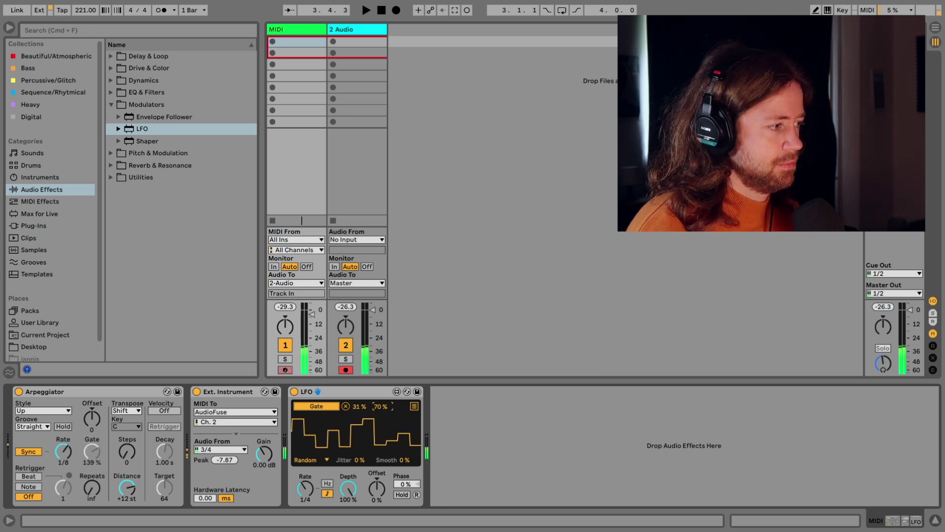
drag(380, 406, 380, 403)
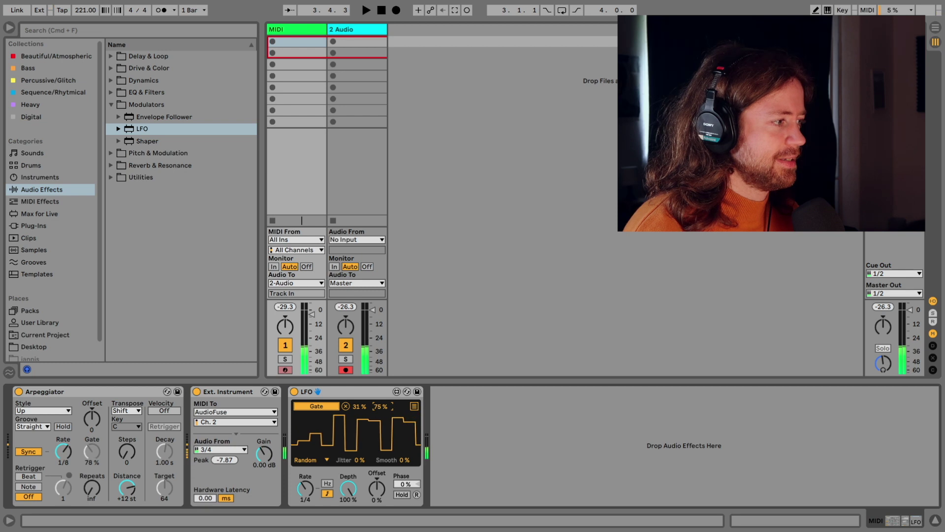
click(359, 406)
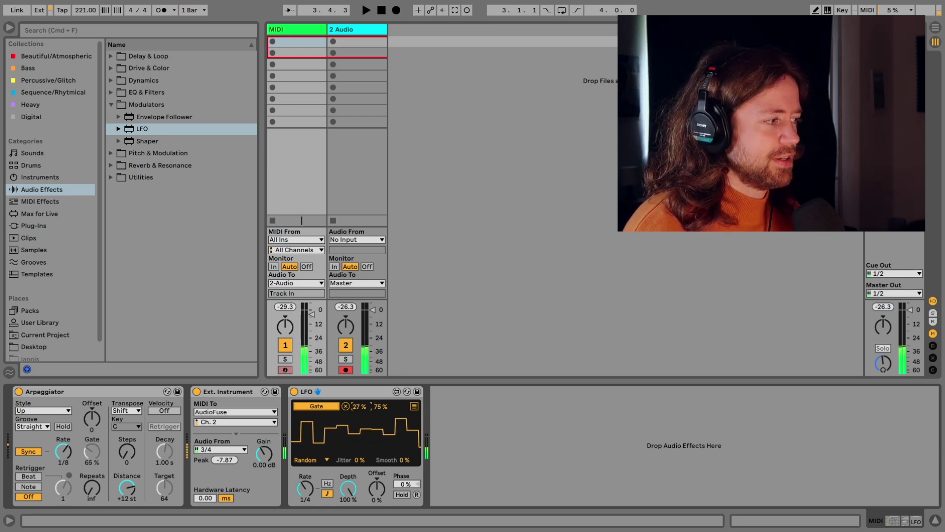
Map a second LFO target to the Arpeggiator's synced rate and set its range to 37–55 %
click(414, 406)
click(317, 417)
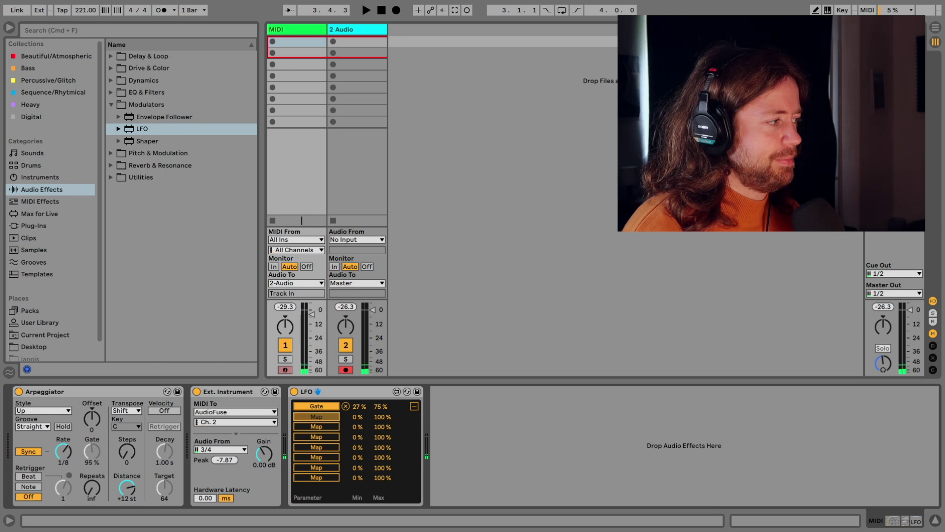
click(63, 451)
click(413, 406)
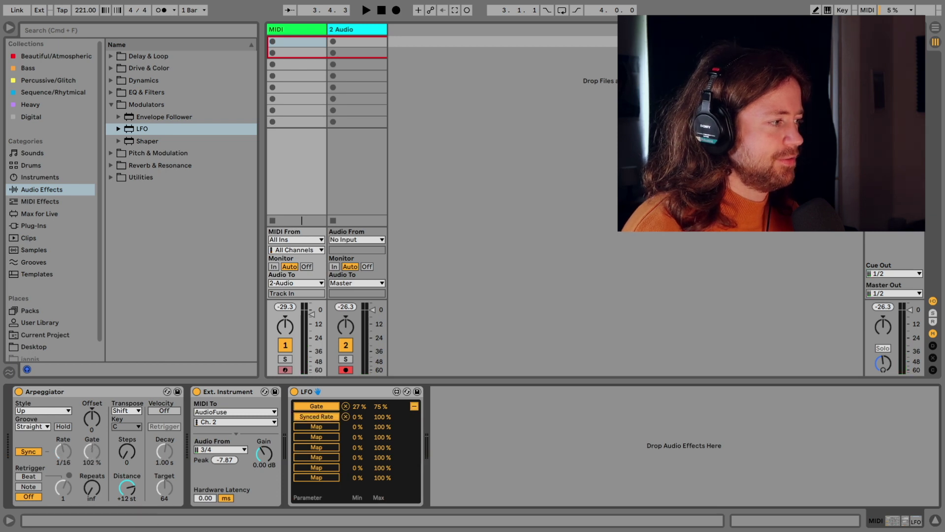
drag(358, 416, 382, 419)
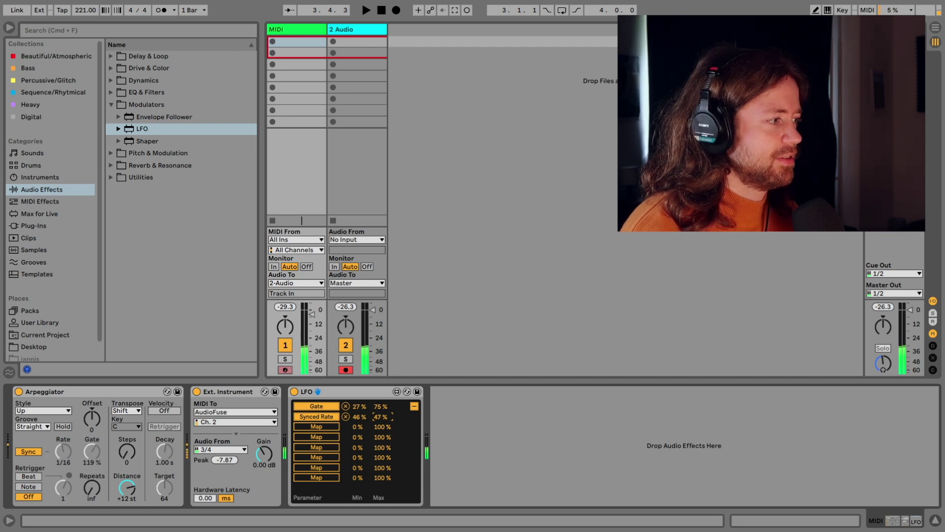
drag(358, 416, 381, 413)
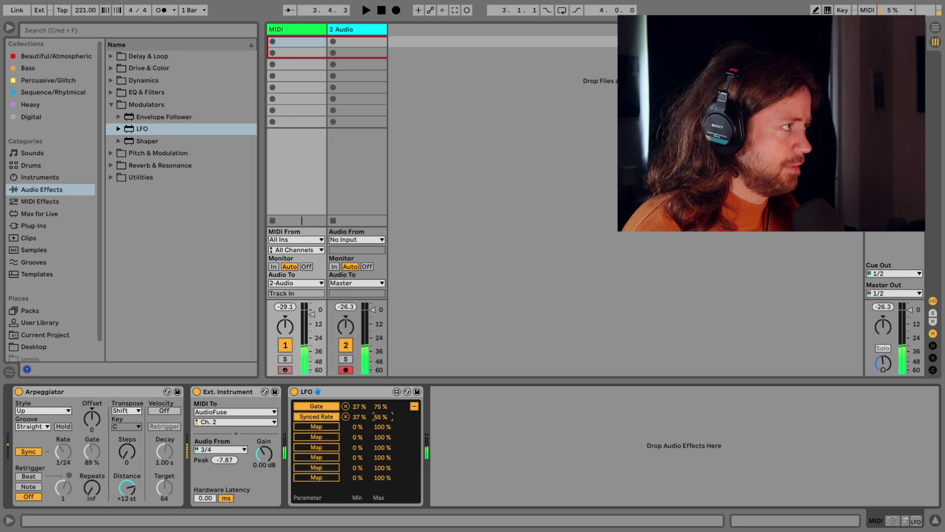
Lower the project tempo to 93 BPM and select the LFO device
drag(85, 10, 85, 17)
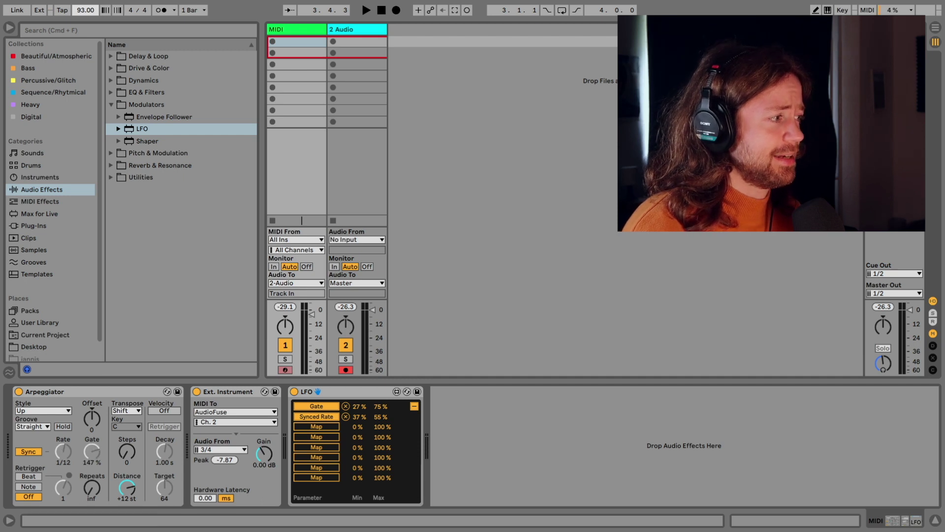
click(345, 394)
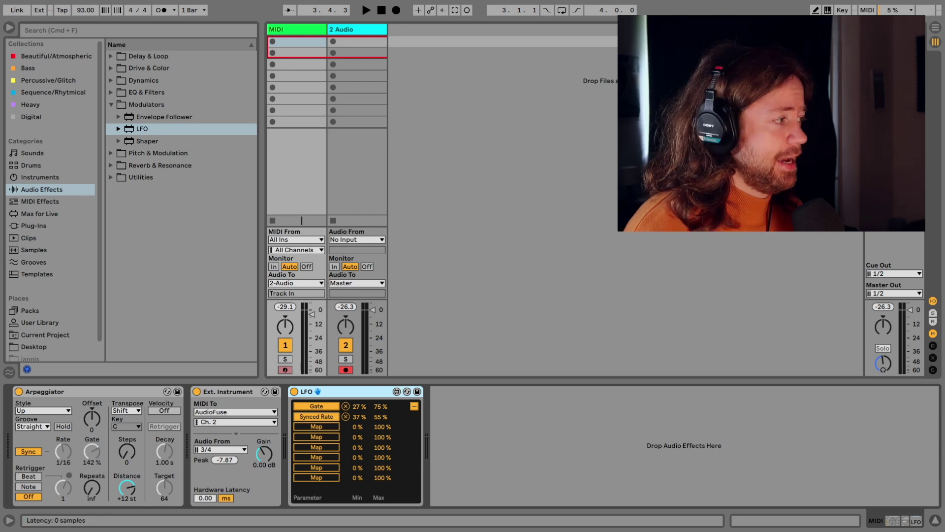
Set the Arpeggiator's style to Random and its steps to 2
click(44, 410)
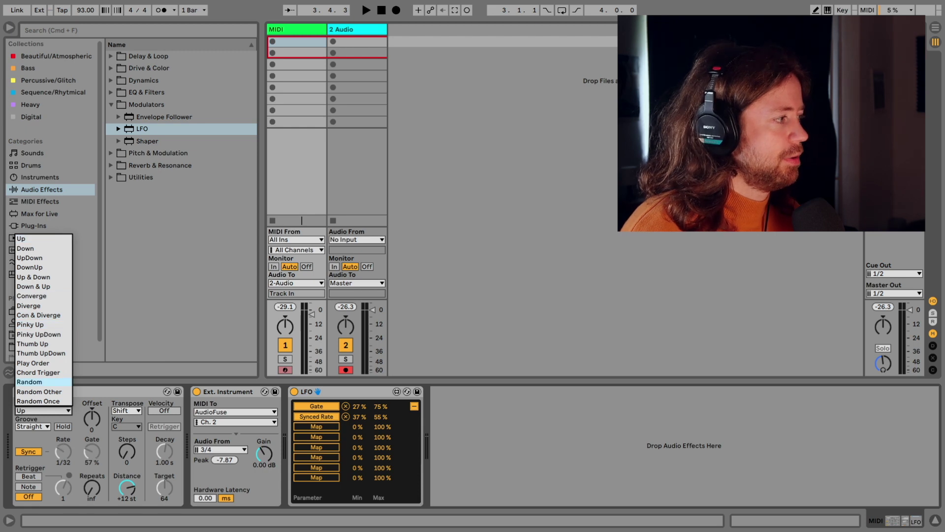
click(50, 382)
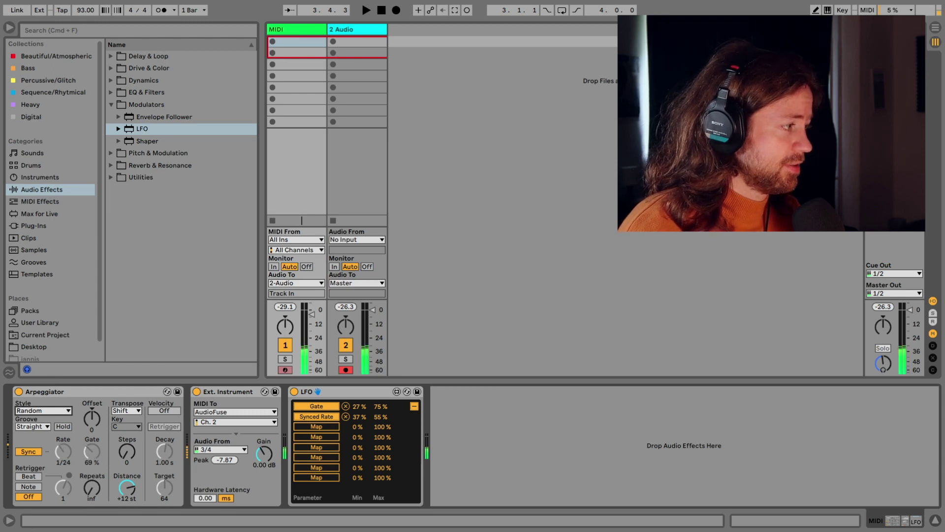
drag(127, 451, 127, 444)
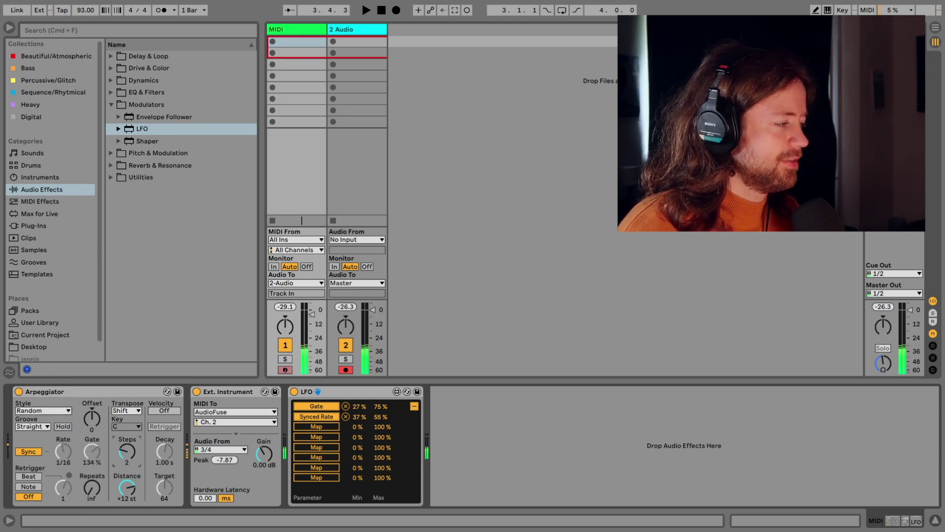